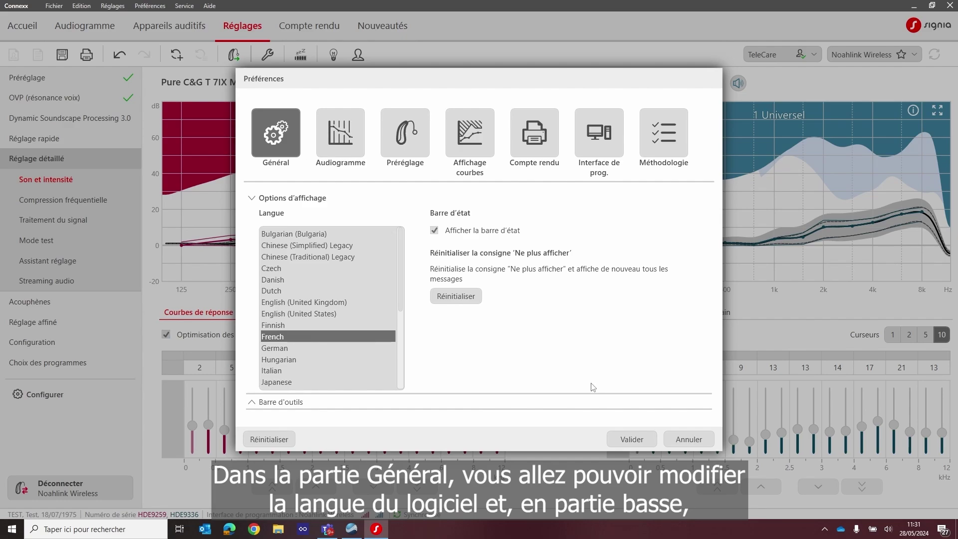
# Add the Paramétrages de test shortcut to the toolbar, save the preferences, and check the test settings it opens.
pyautogui.click(299, 404)
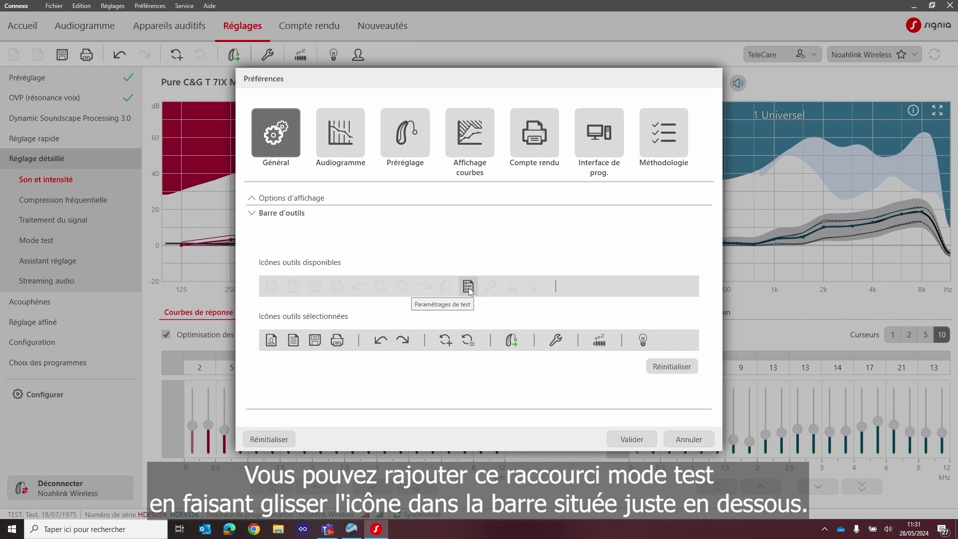
pyautogui.moveTo(469, 289)
pyautogui.mouseDown()
pyautogui.moveTo(486, 304)
pyautogui.moveTo(554, 317)
pyautogui.moveTo(572, 341)
pyautogui.mouseUp()
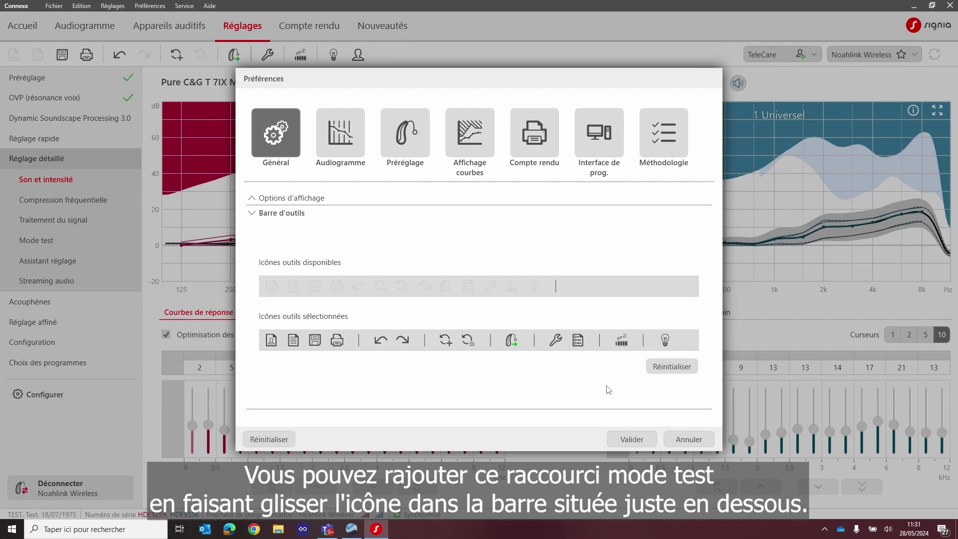
pyautogui.click(631, 440)
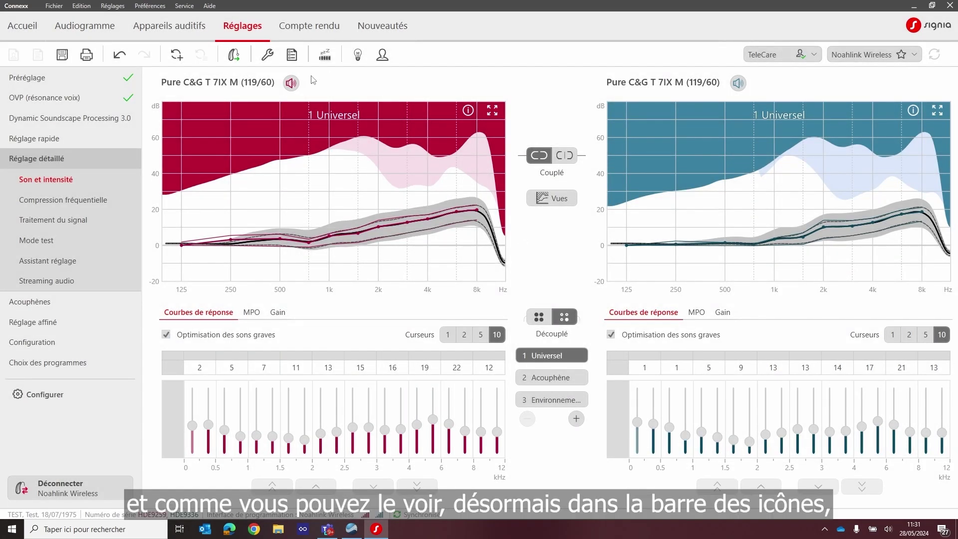
pyautogui.click(292, 55)
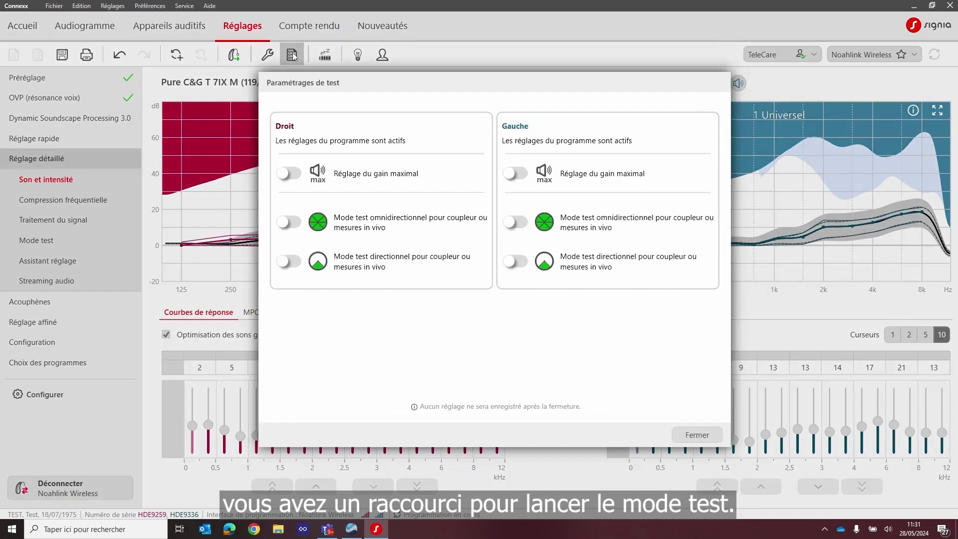
pyautogui.click(714, 435)
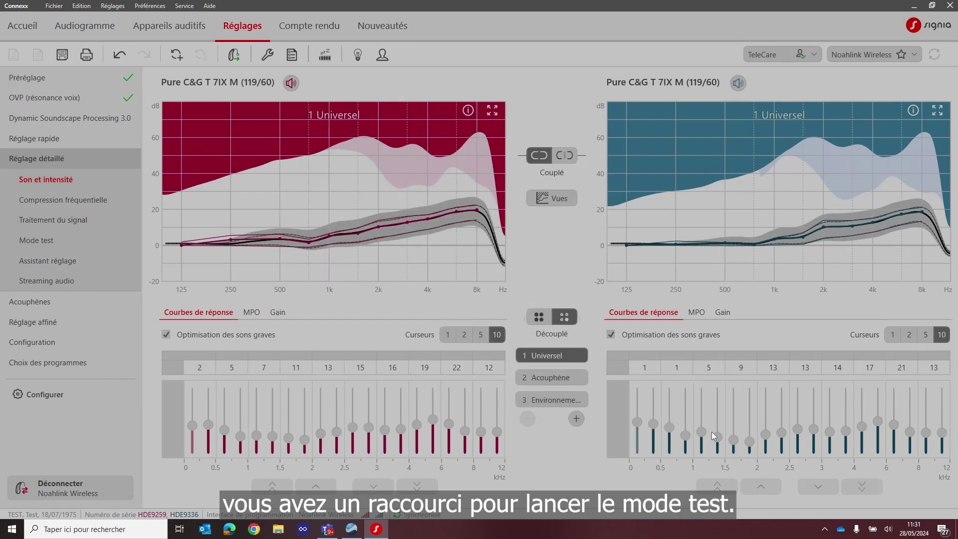
# Enable display of the Perte Tonale Moyenne with 4000 Hz included and of the Index d'Articulation in the audiogram preferences, and save.
pyautogui.click(269, 56)
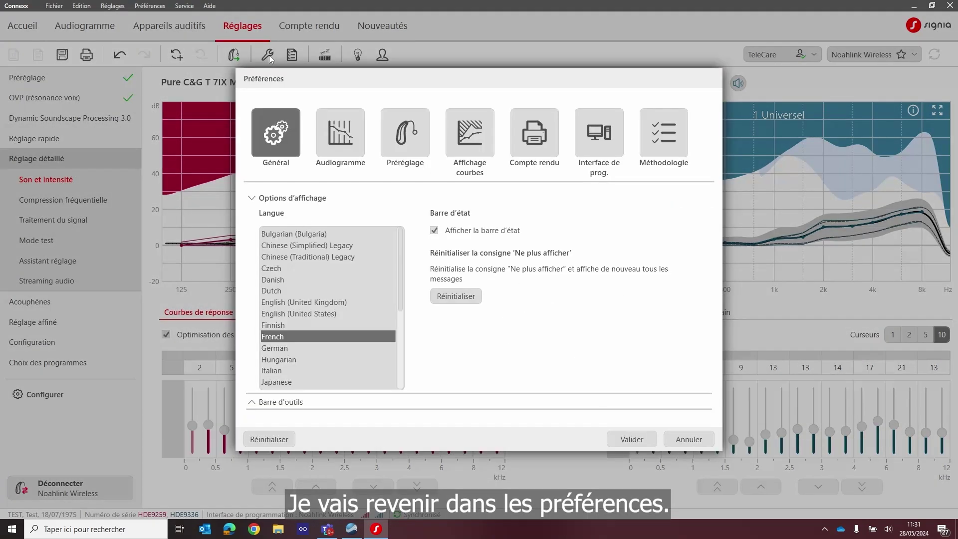
pyautogui.click(341, 135)
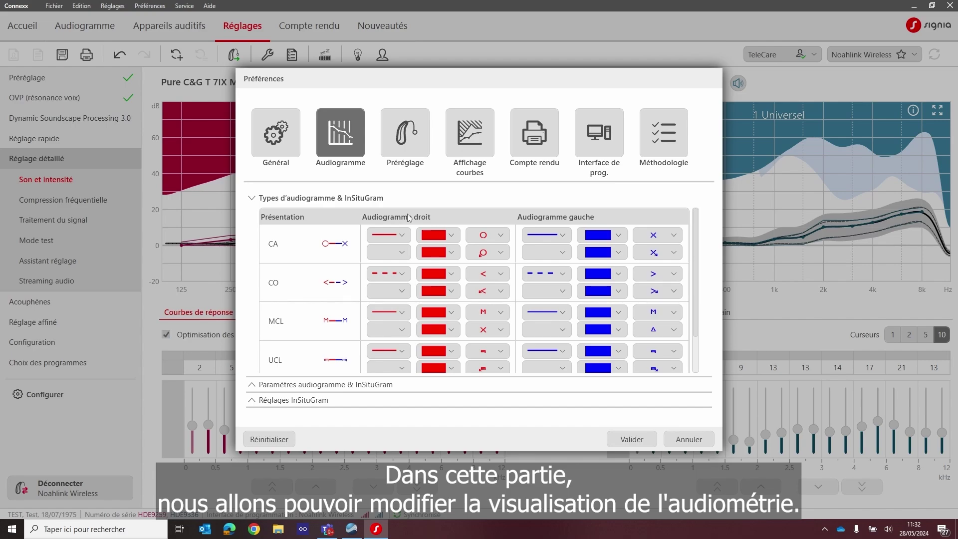
pyautogui.click(322, 389)
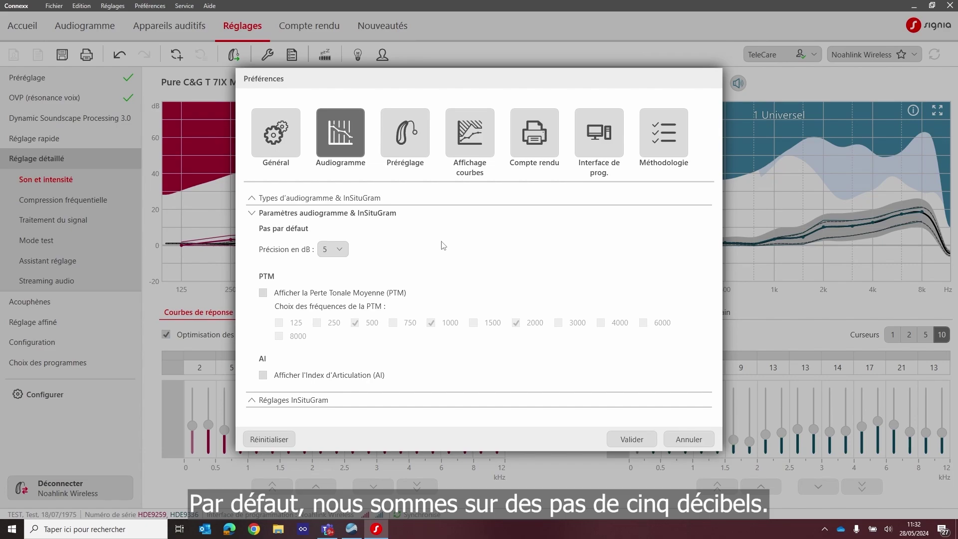
pyautogui.click(343, 252)
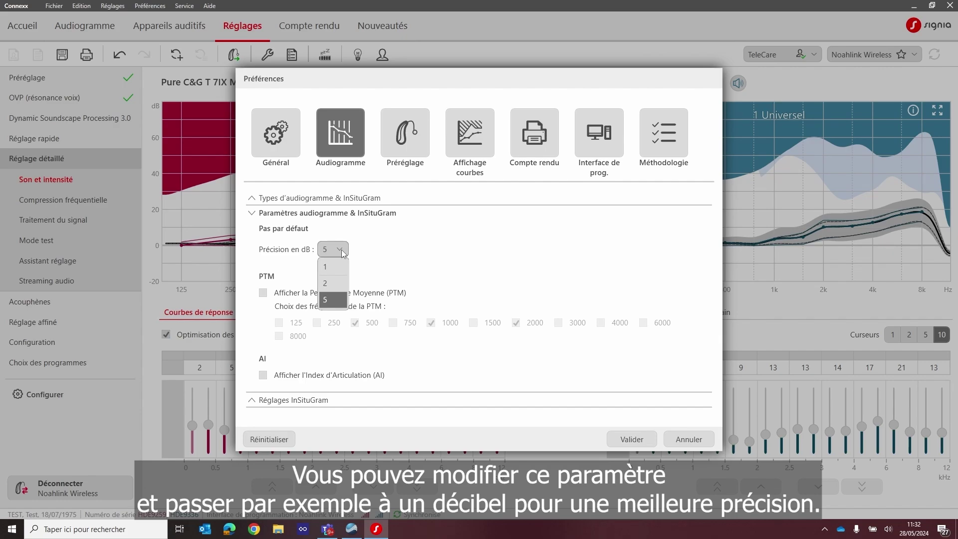
pyautogui.click(366, 251)
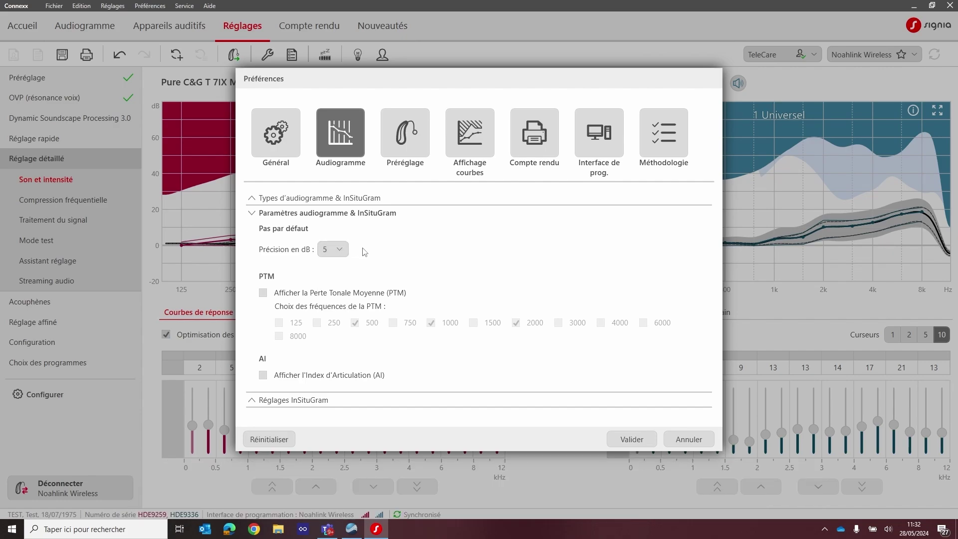
pyautogui.click(263, 293)
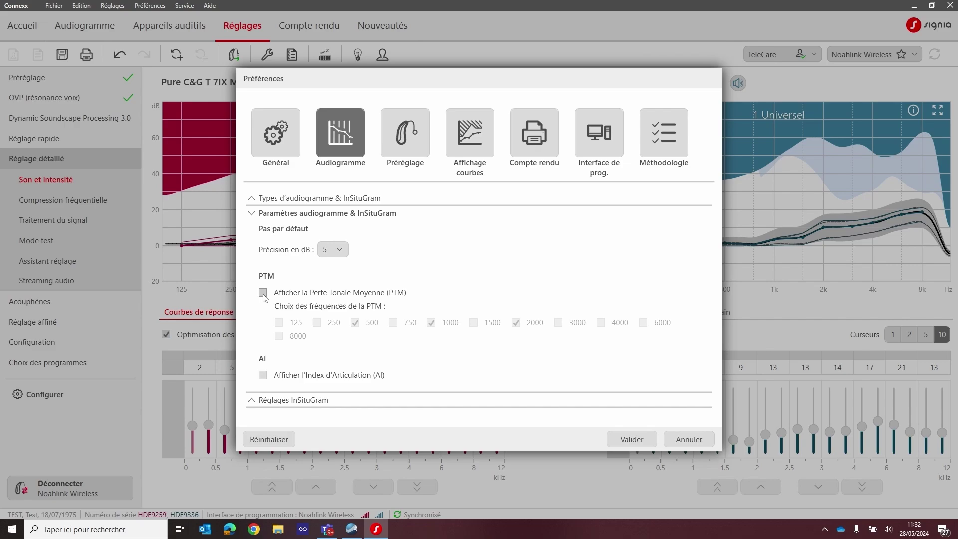
pyautogui.click(263, 376)
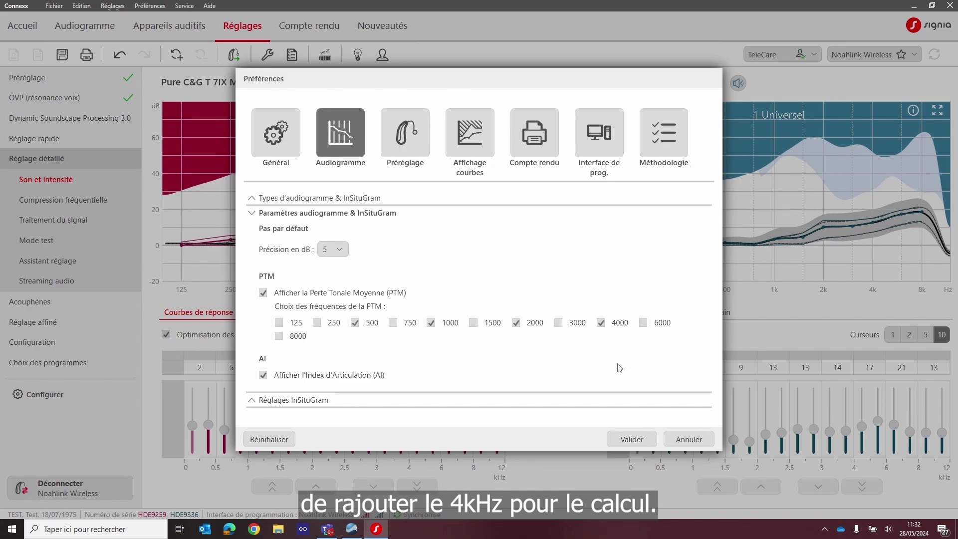
pyautogui.click(628, 435)
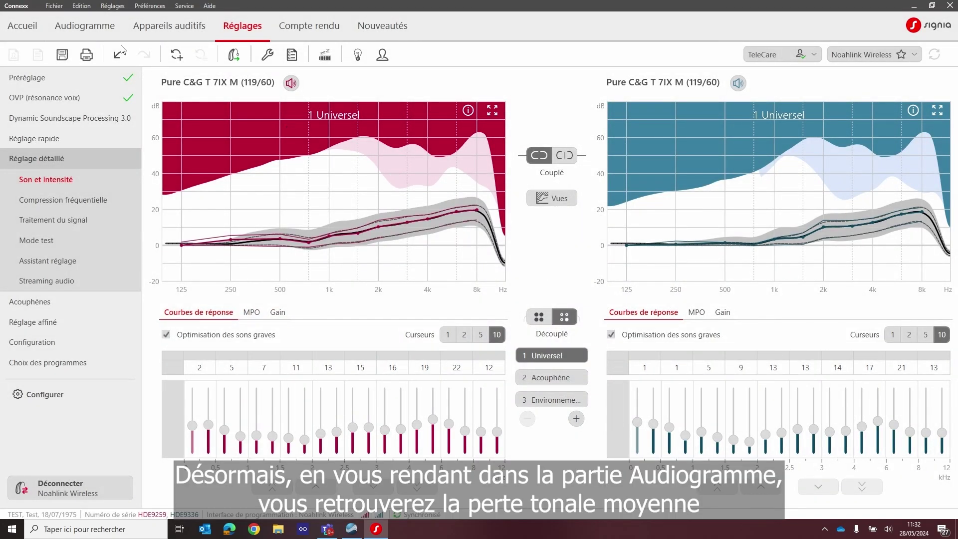
# Check the average tonal loss and articulation index on the audiogram and on the Préréglage InSituGram.
pyautogui.click(98, 28)
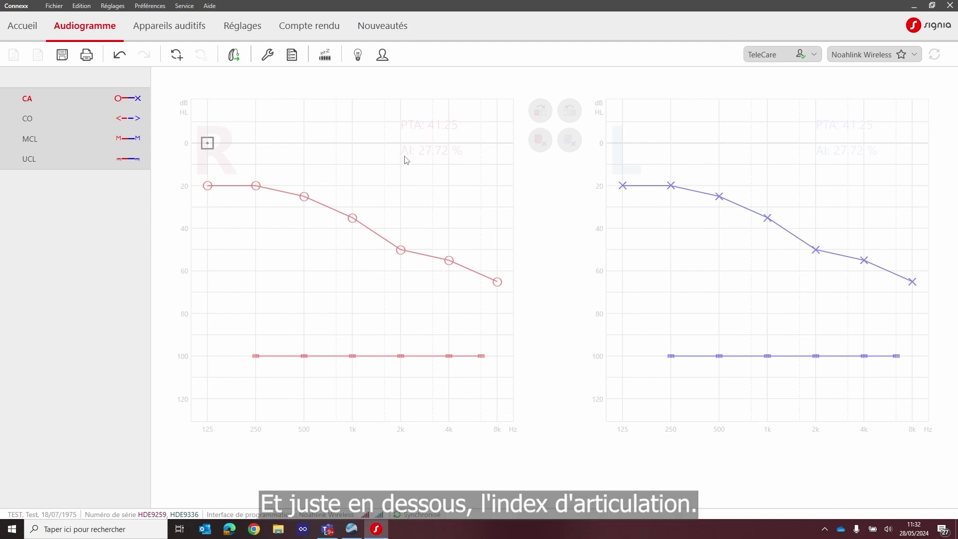
pyautogui.click(251, 28)
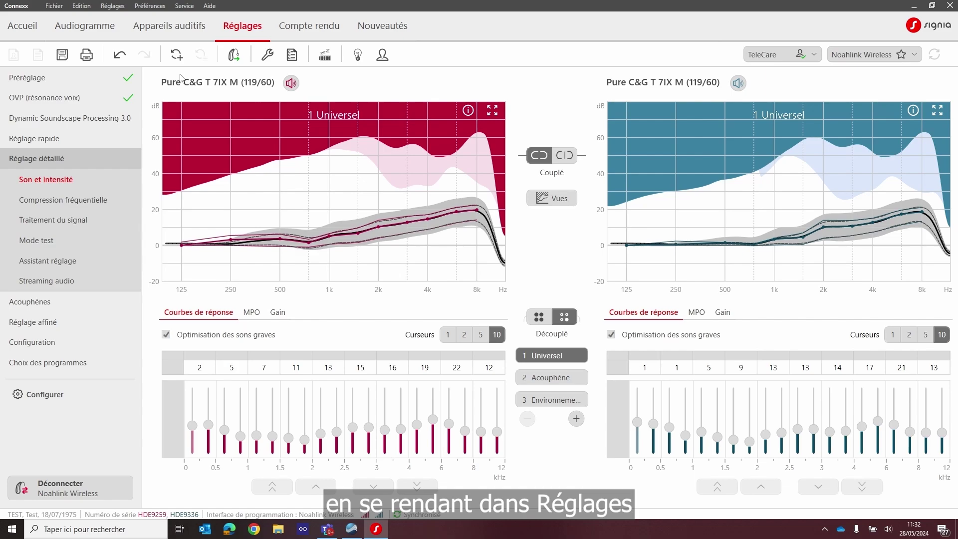
pyautogui.click(101, 77)
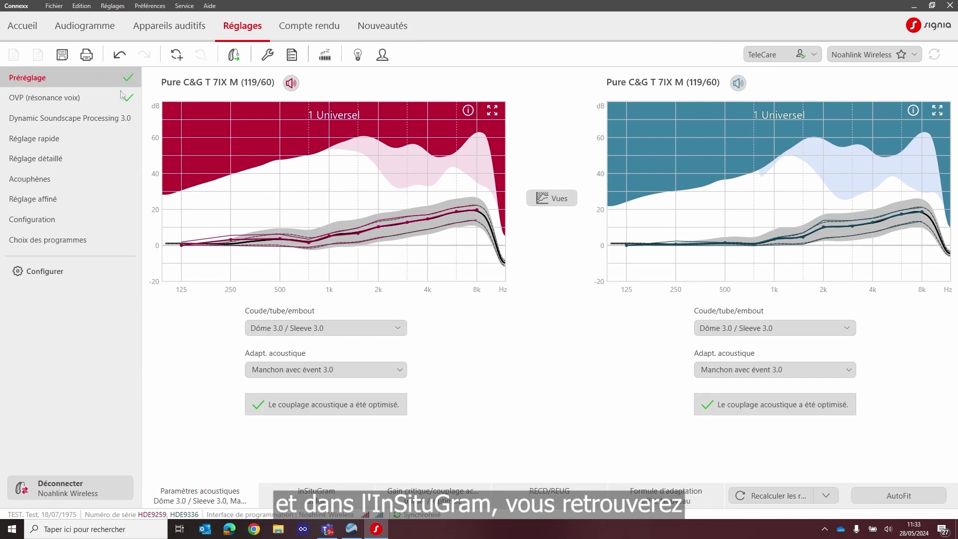
pyautogui.click(314, 492)
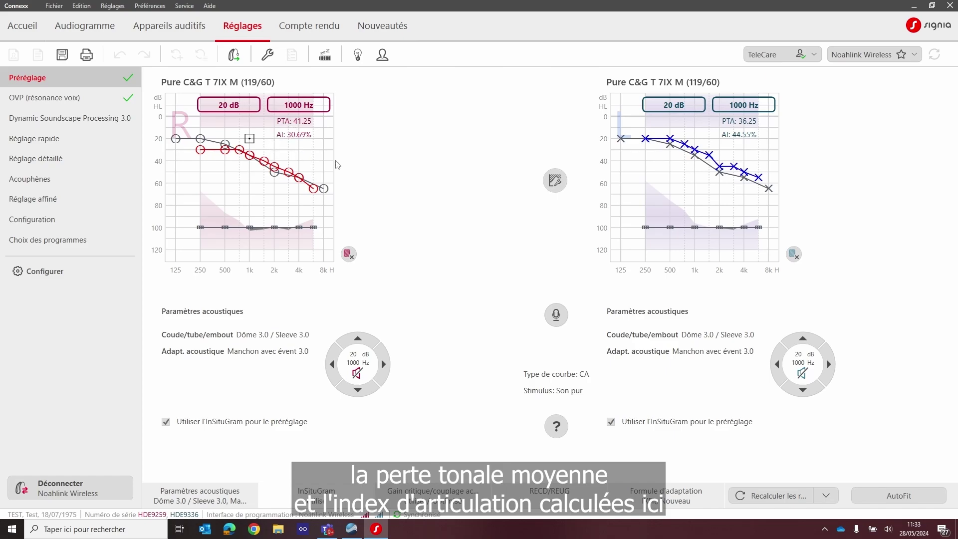
# Review the InSituGram settings in the audiogram preferences.
pyautogui.click(271, 58)
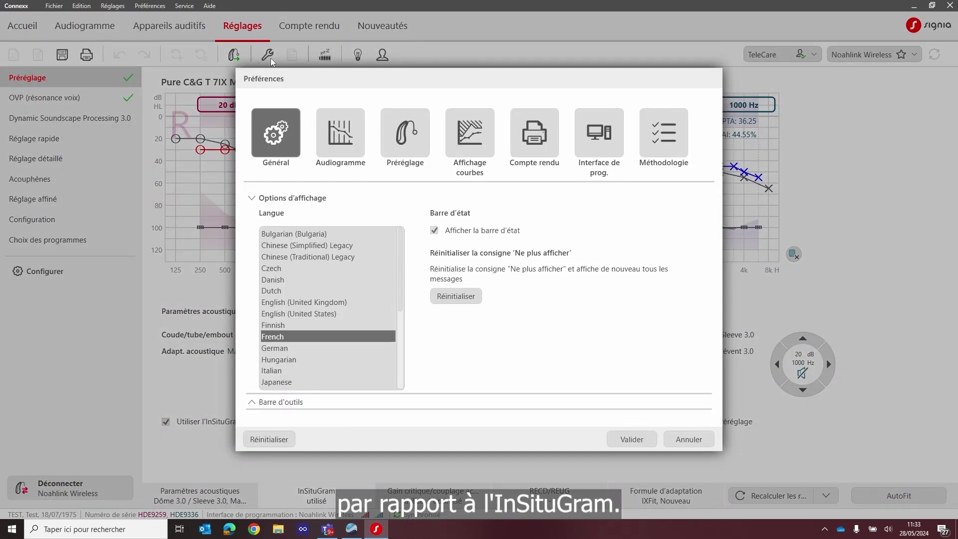
pyautogui.click(352, 143)
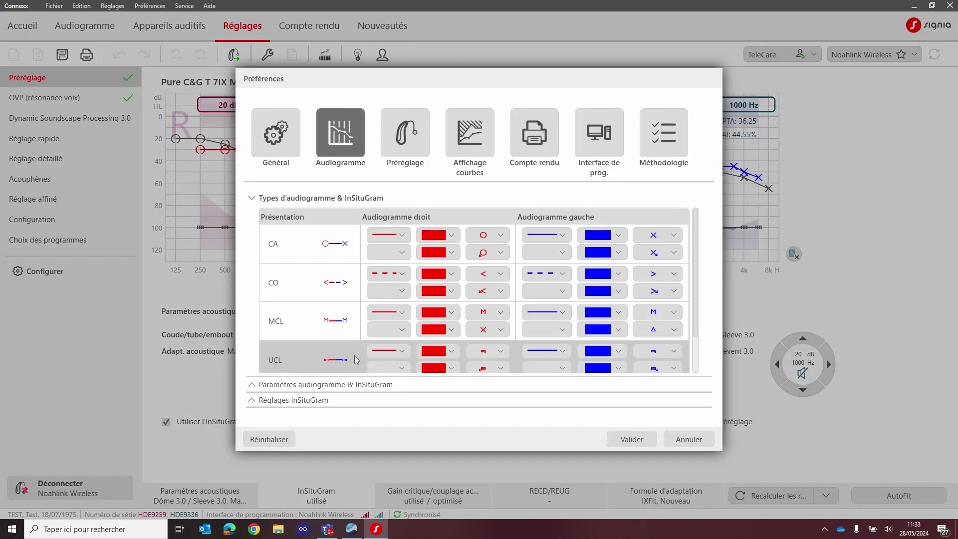
pyautogui.click(309, 402)
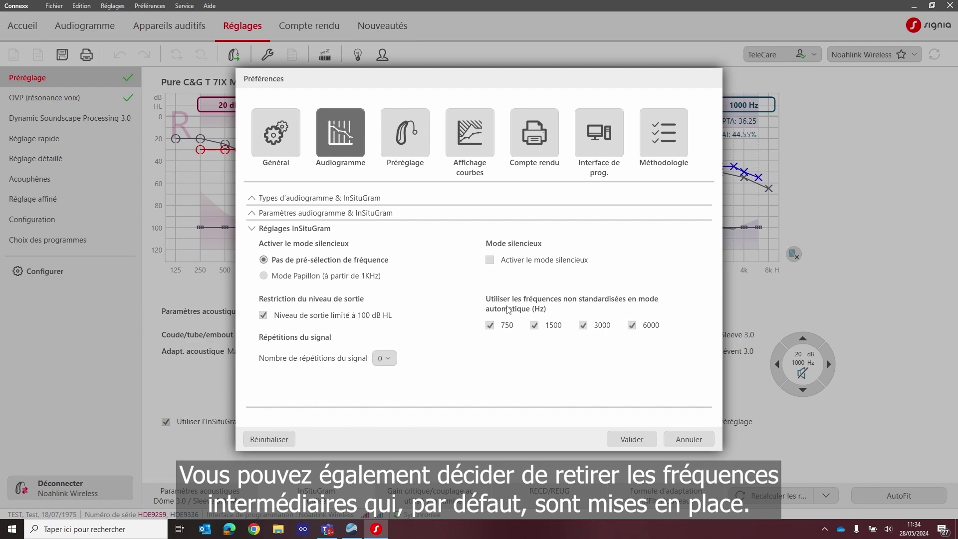
# Review the Préréglage preferences: default formula choices, critical gain limitation, hearing aid configuration and AutoFit settings.
pyautogui.click(406, 134)
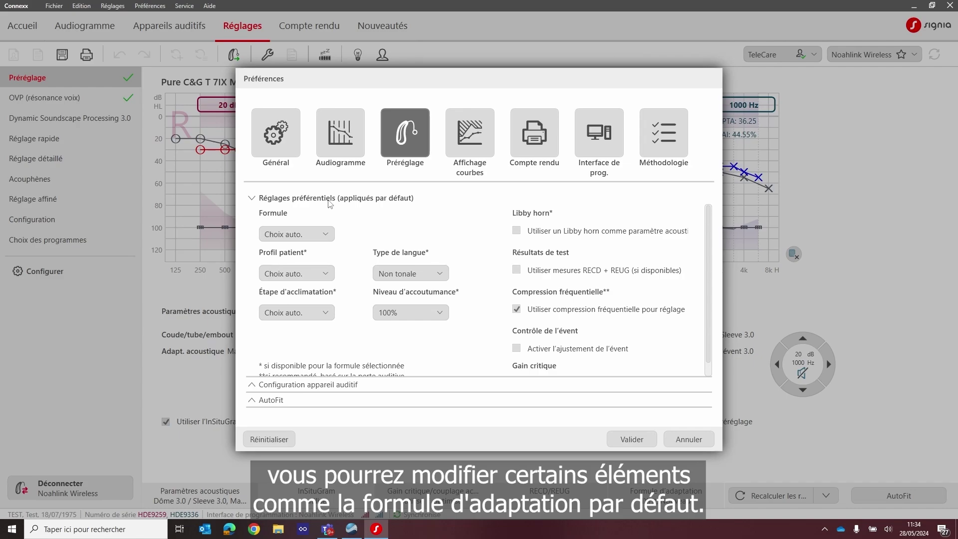
pyautogui.click(329, 238)
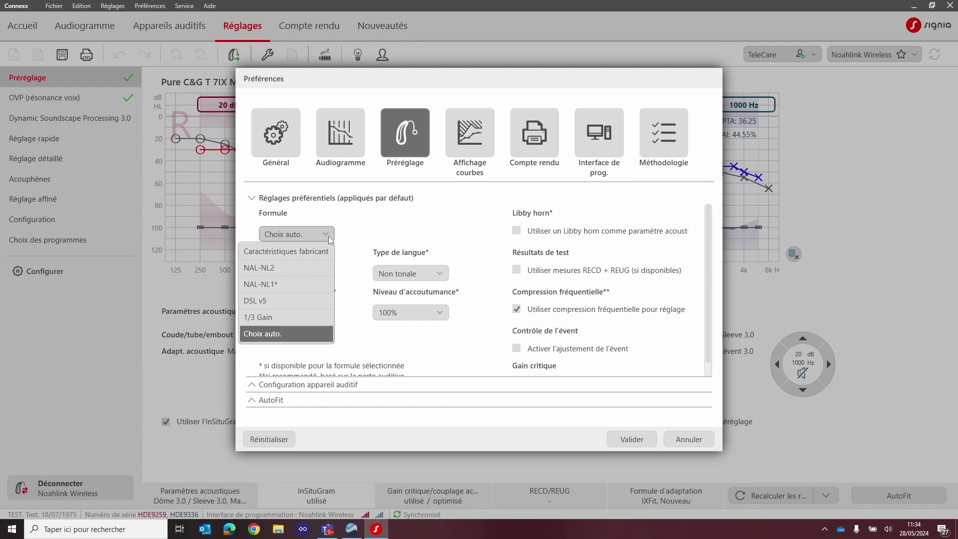
pyautogui.click(371, 239)
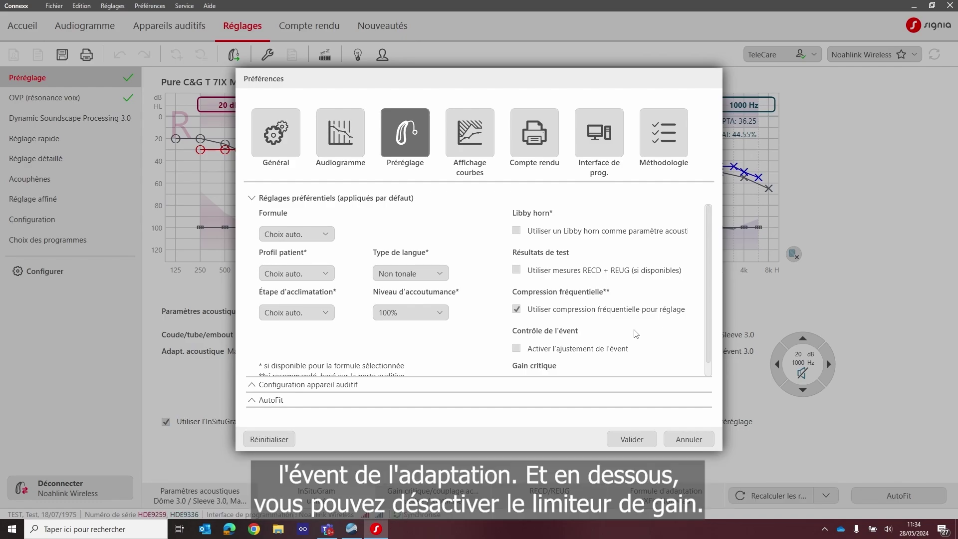
pyautogui.scroll(-1, 709, 316)
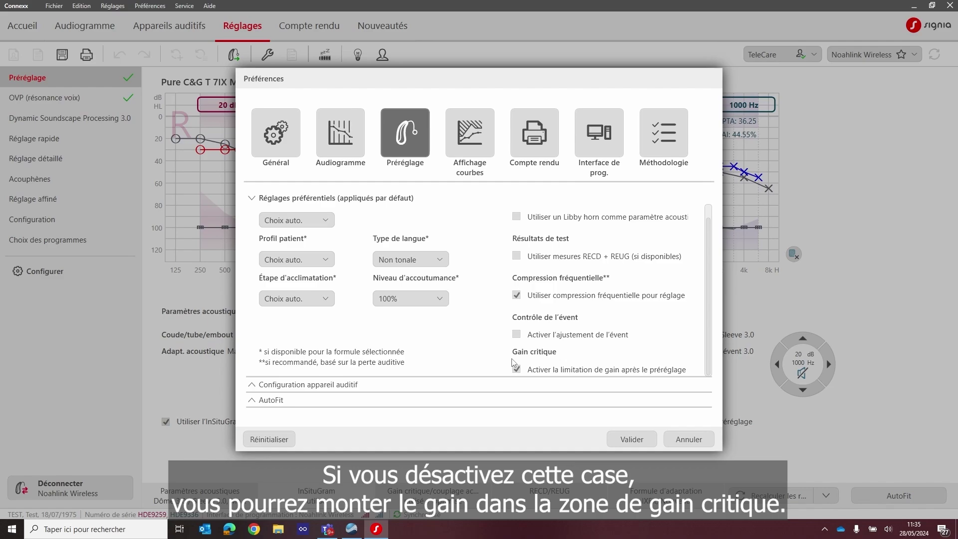
pyautogui.click(333, 385)
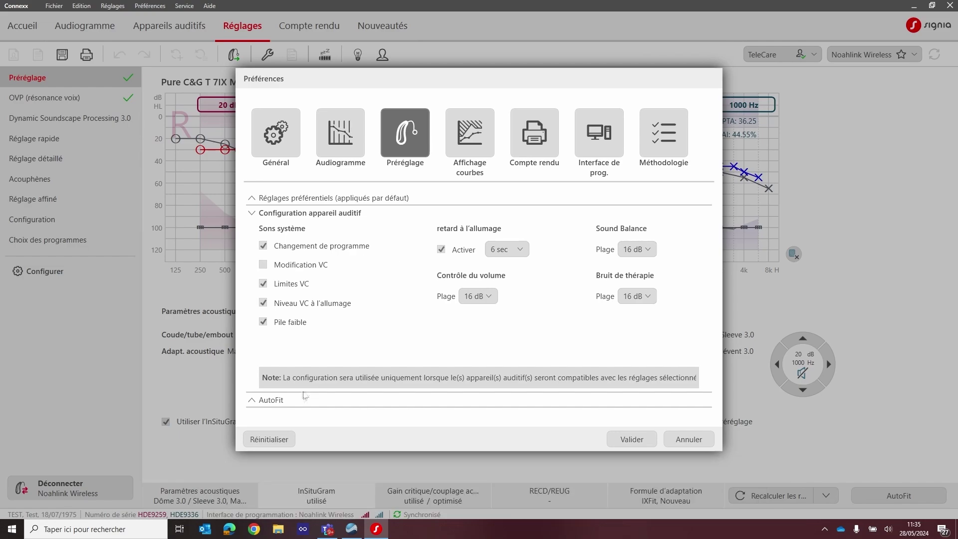
pyautogui.click(272, 401)
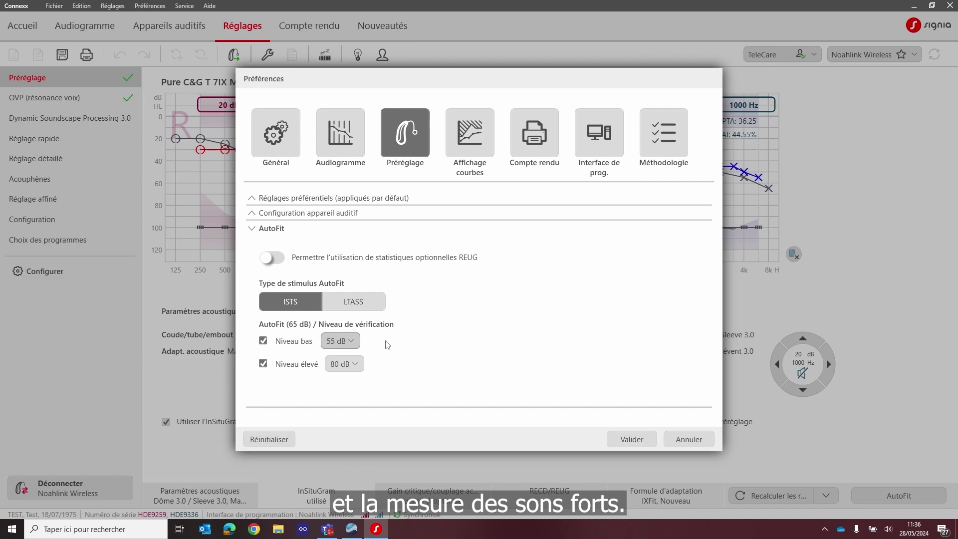
# Turn off the VC range and turn on HTL & UCL in the curve display preferences, save, and check the MPO curves in Réglage détaillé.
pyautogui.click(471, 148)
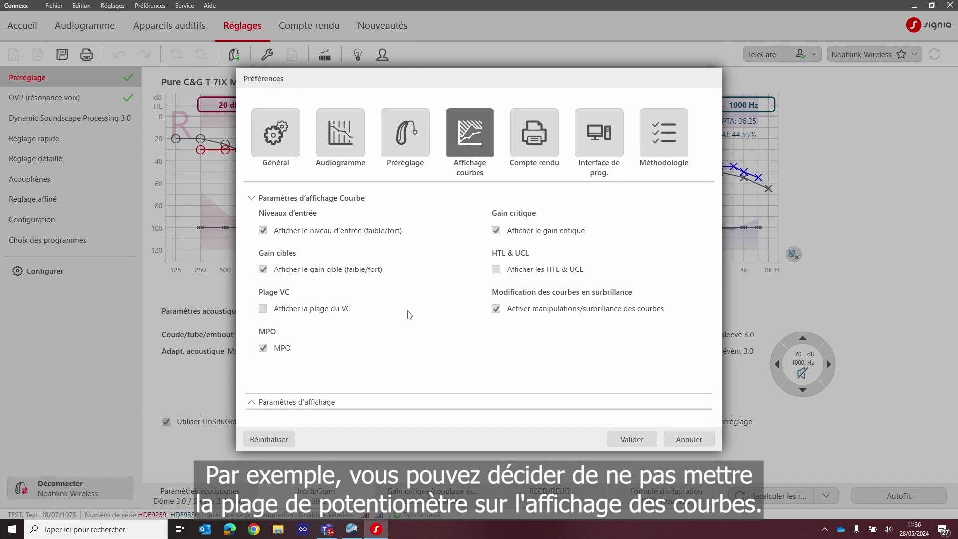
pyautogui.click(497, 270)
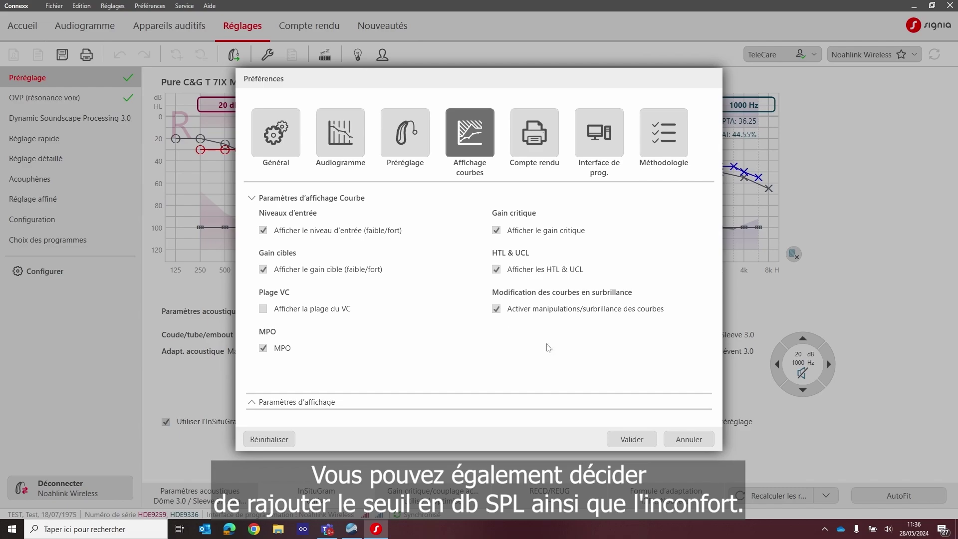
pyautogui.click(646, 439)
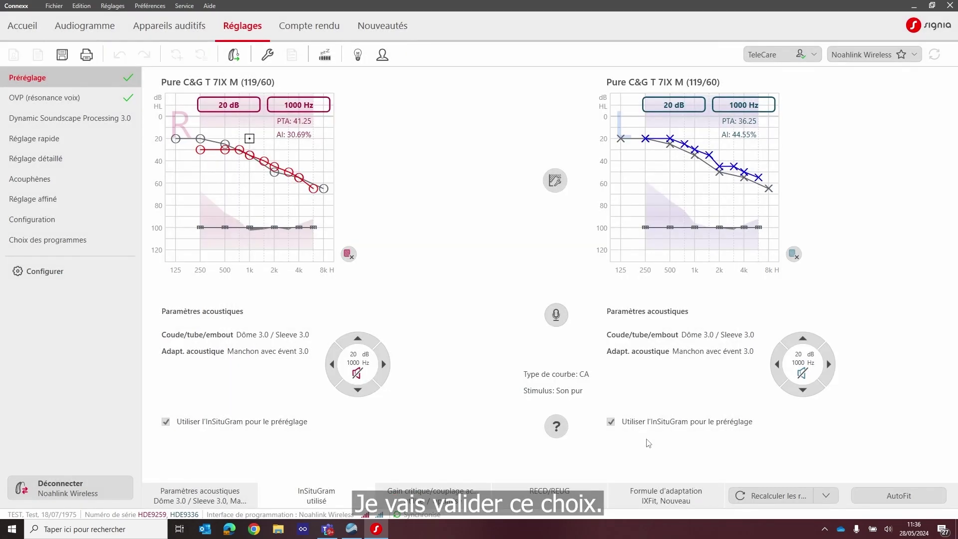
pyautogui.click(99, 161)
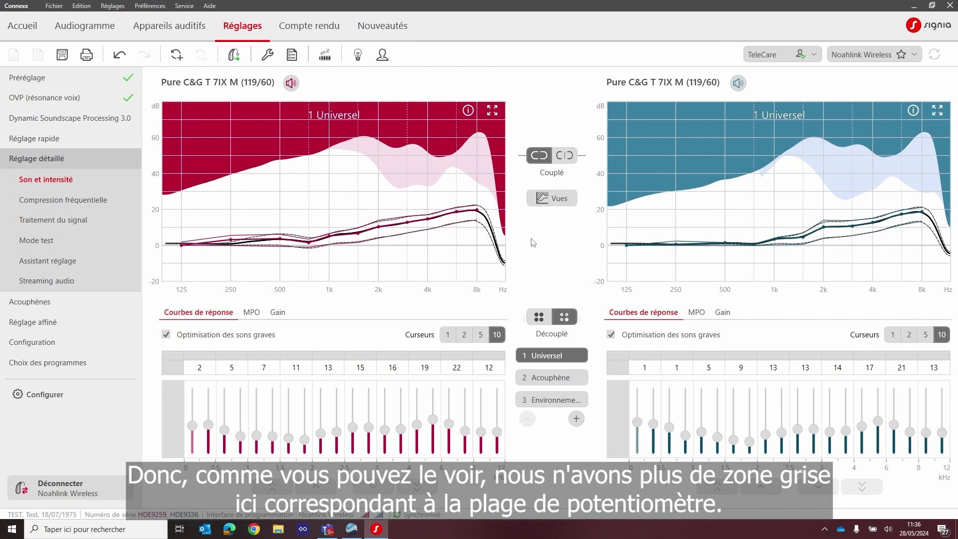
pyautogui.click(251, 312)
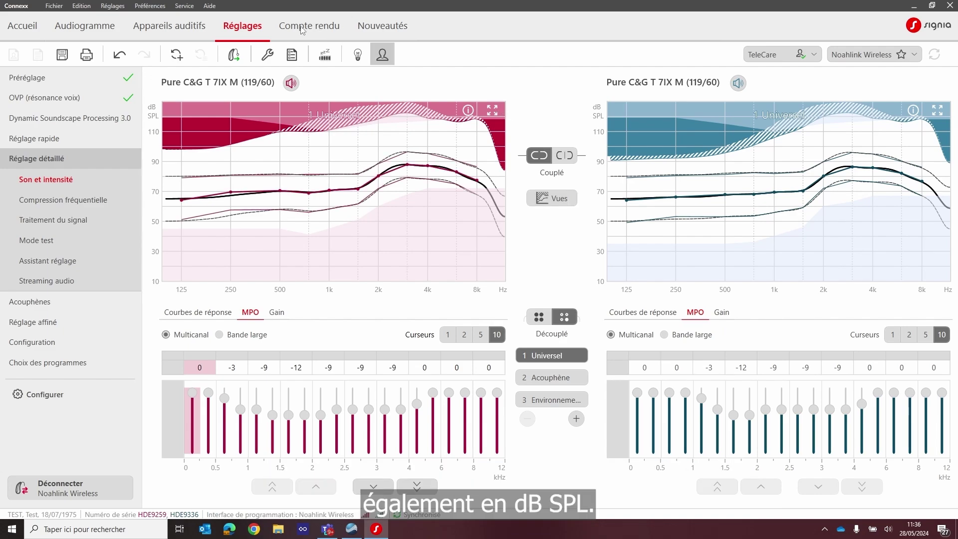
# Examine the default Affichage type and Type d'affichage options in the curve display preferences.
pyautogui.click(270, 55)
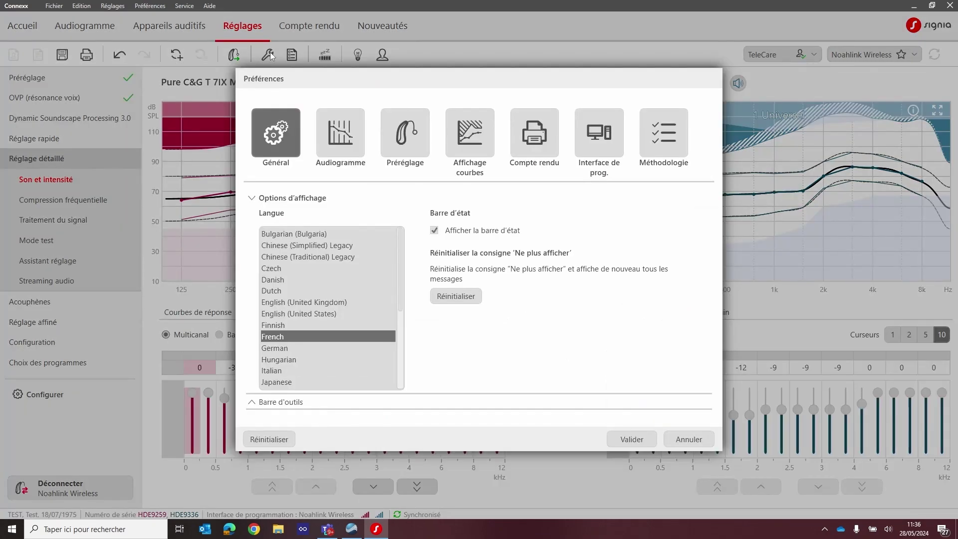
pyautogui.click(481, 135)
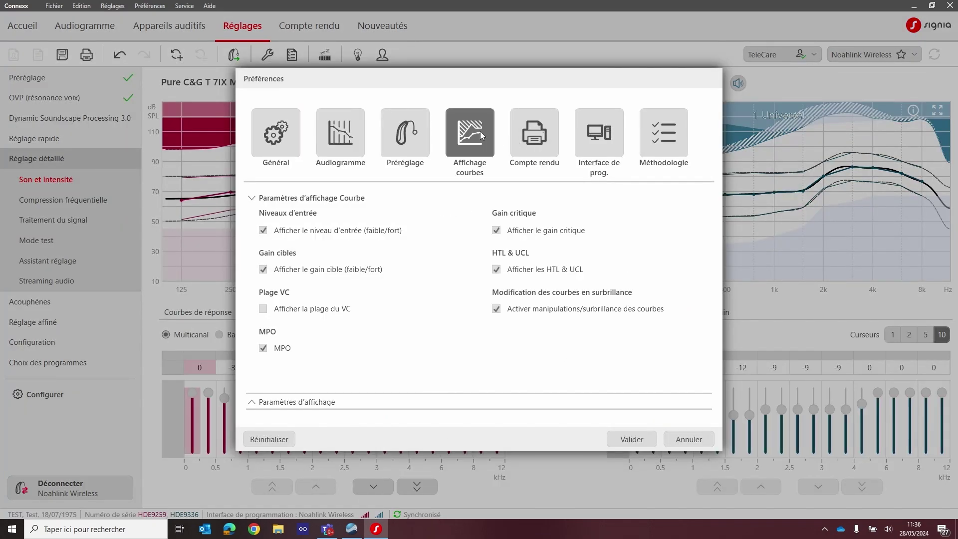
pyautogui.click(313, 403)
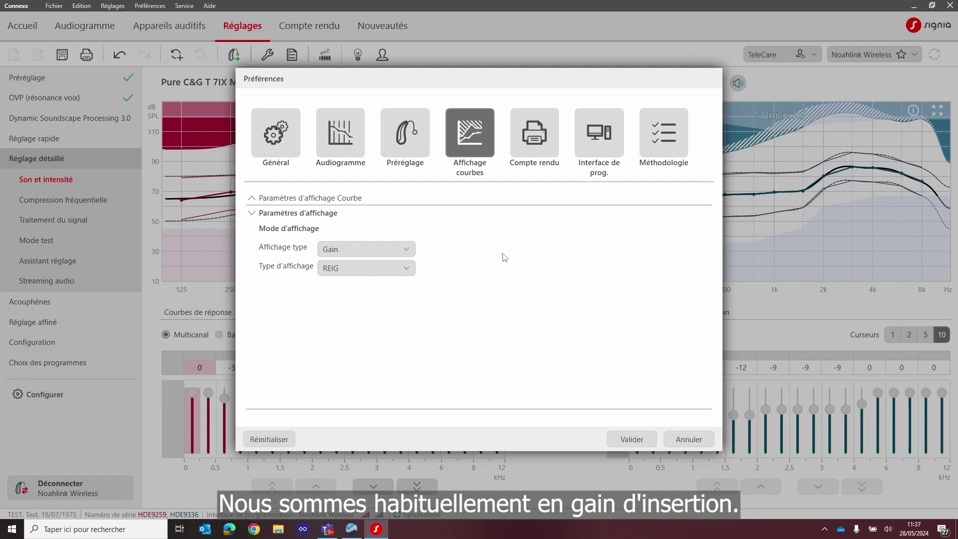
pyautogui.click(403, 250)
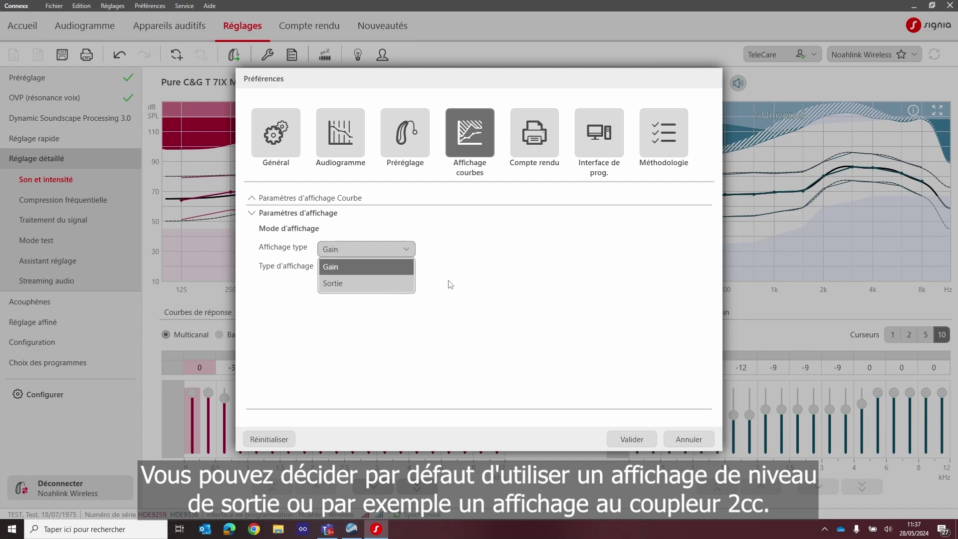
pyautogui.click(450, 282)
pyautogui.click(400, 269)
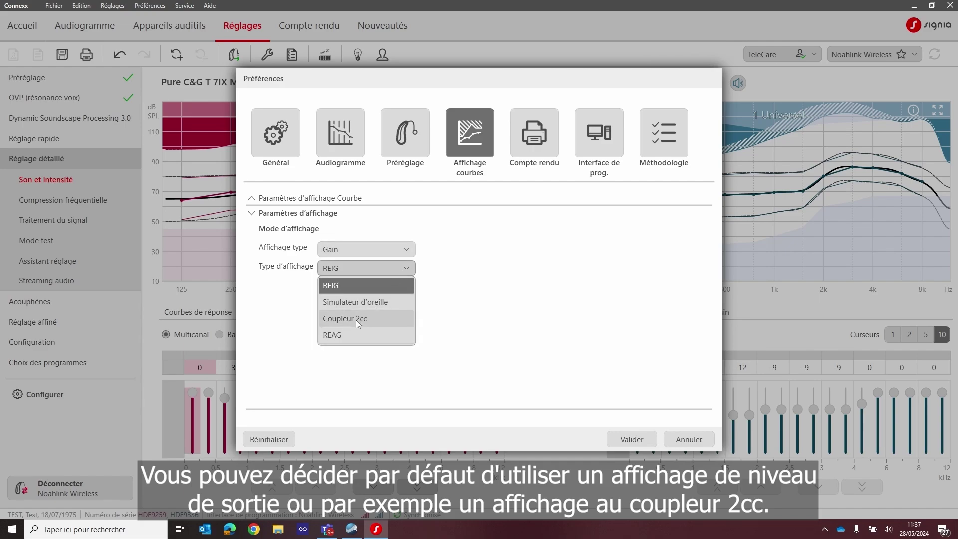
pyautogui.click(452, 307)
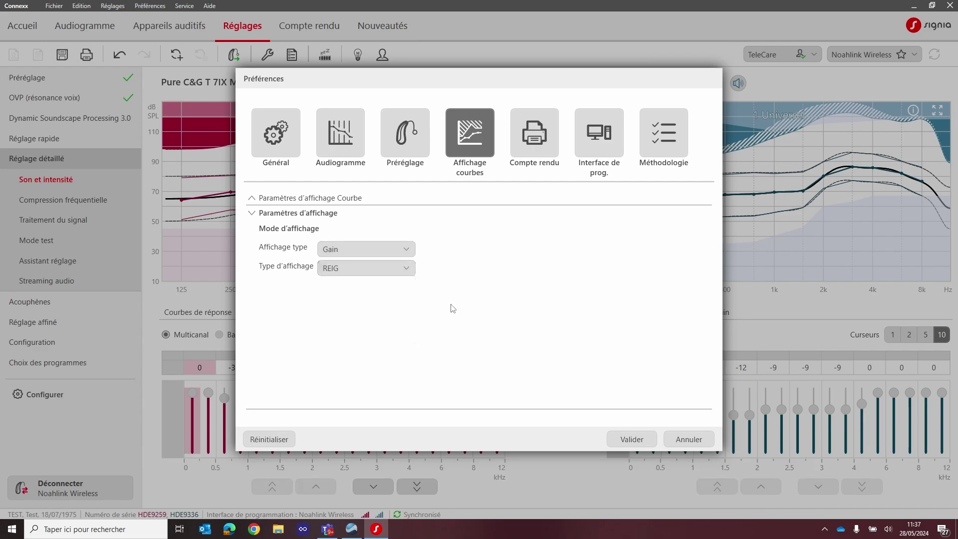
# Enable displaying the custom logo on the report in the Compte rendu preferences.
pyautogui.click(543, 138)
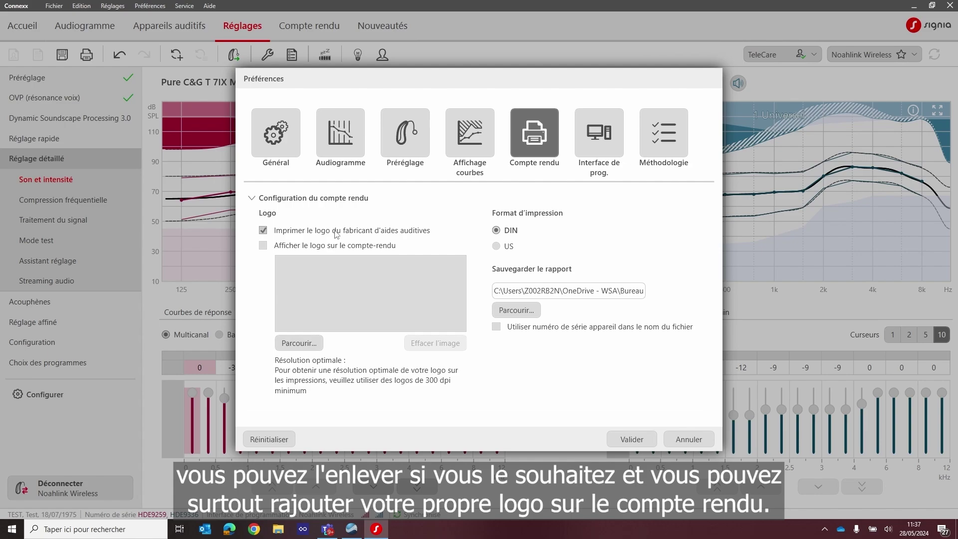
pyautogui.click(263, 246)
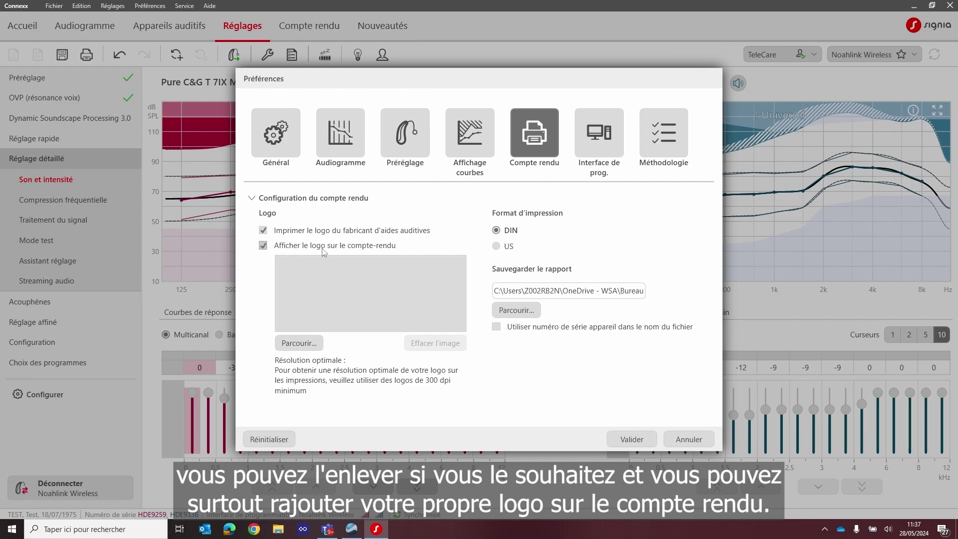